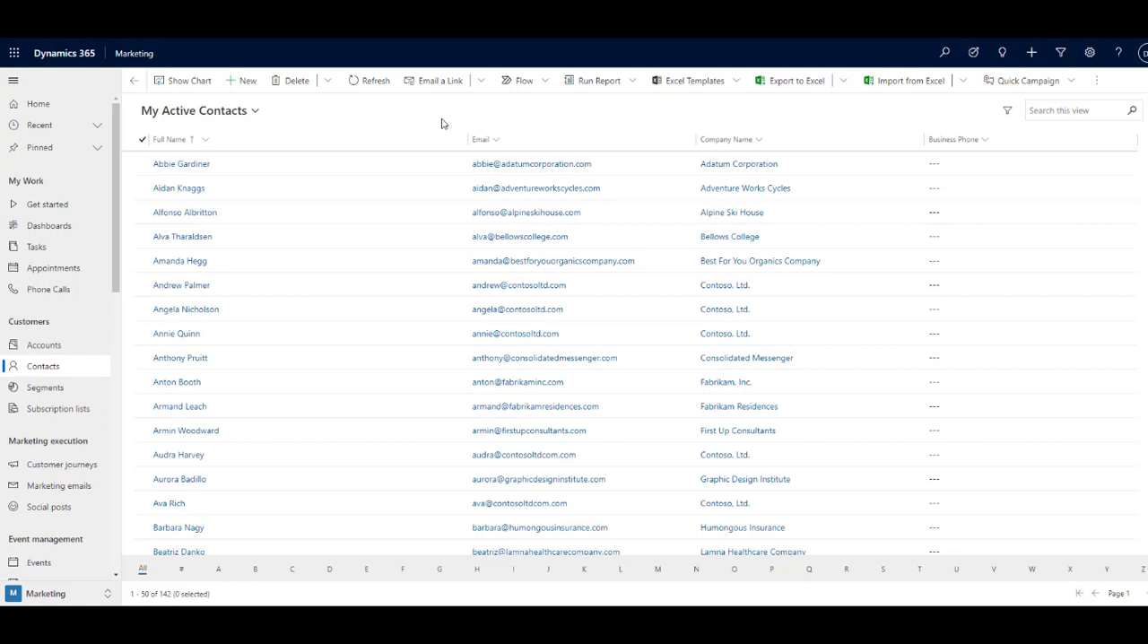
- Create a new dynamic segment without using a template and name it Policies
{"action": "left_click", "coordinate": [45, 393]}
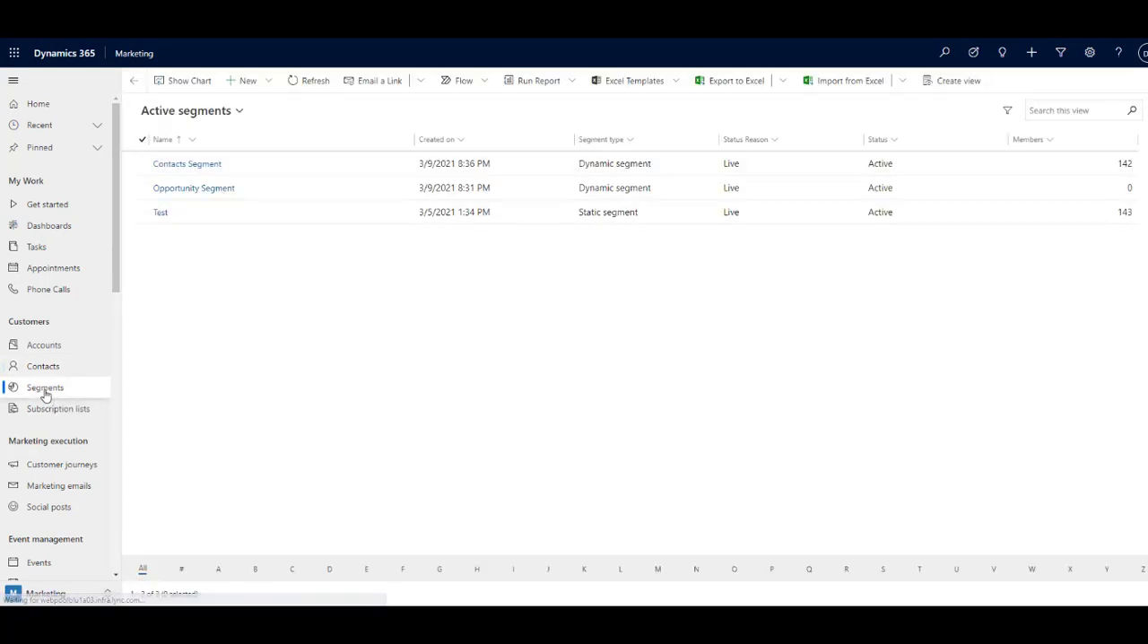
{"action": "left_click", "coordinate": [271, 81]}
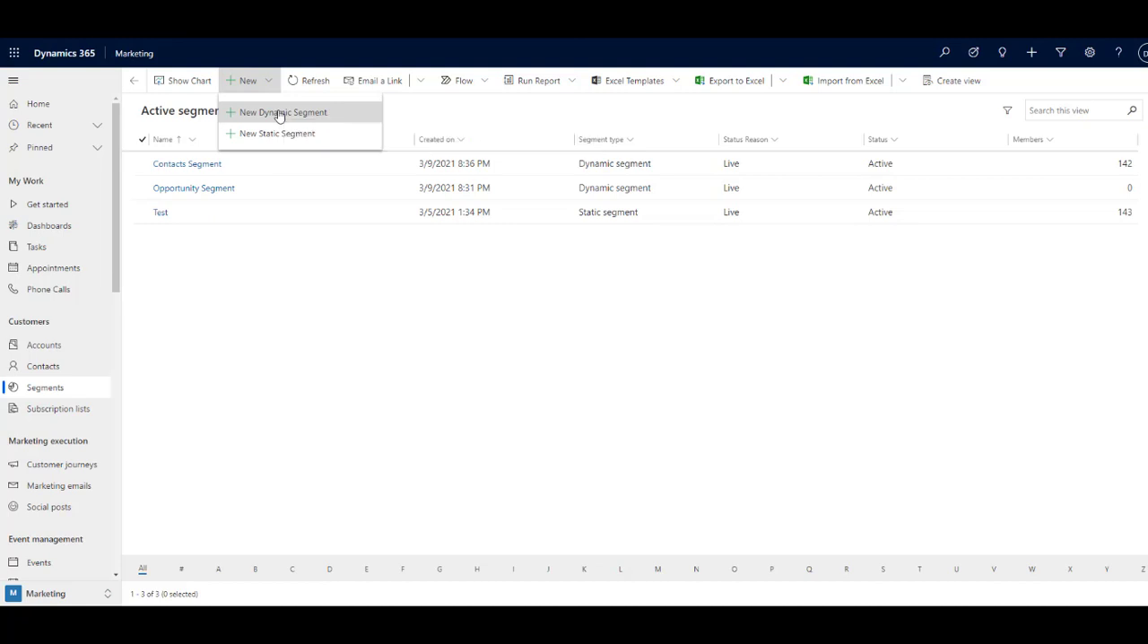
{"action": "left_click", "coordinate": [278, 113]}
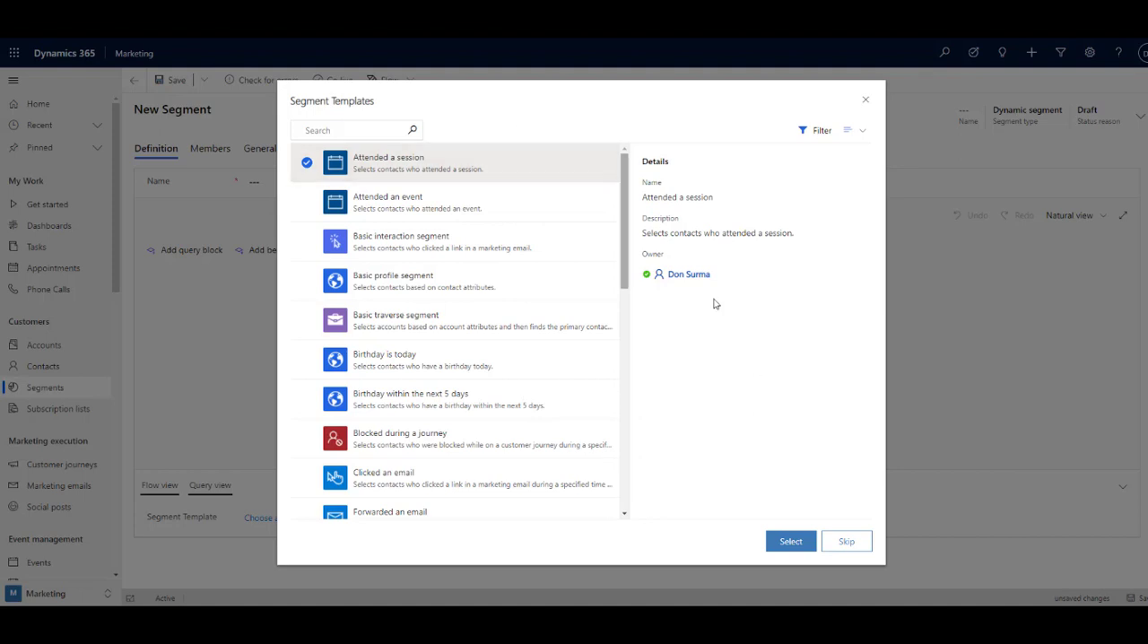
{"action": "left_click", "coordinate": [845, 548]}
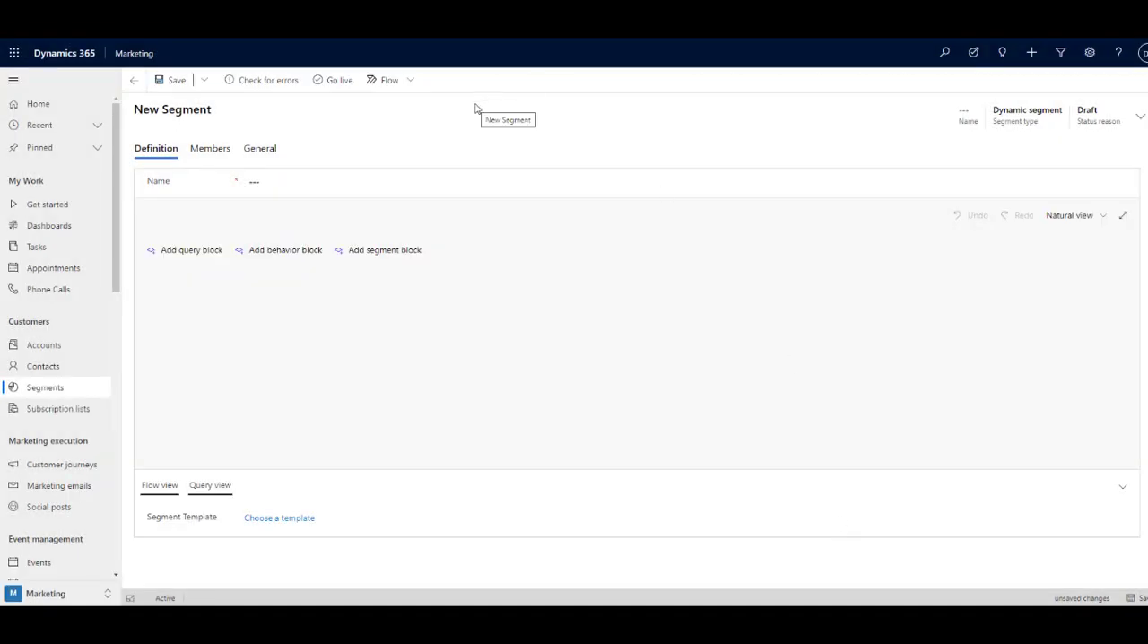
{"action": "left_click", "coordinate": [251, 184]}
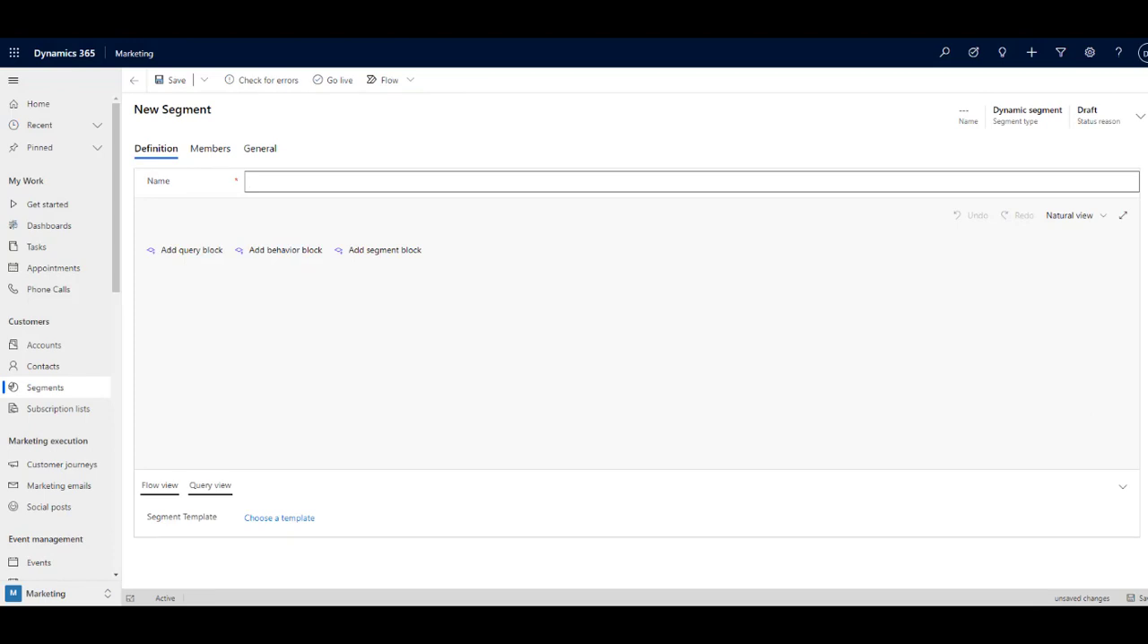
{"action": "type", "text": "Policies"}
- Add a query block on Contact with the related entity Policy (Policy -> Contact (Policy Client))
{"action": "left_click", "coordinate": [192, 251]}
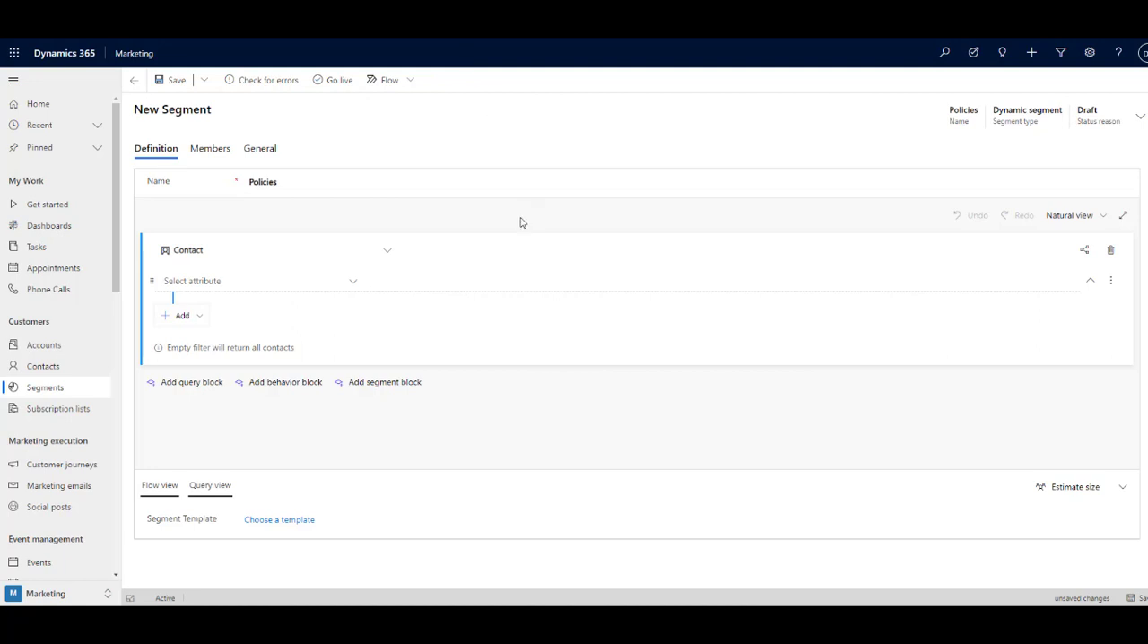
{"action": "left_click", "coordinate": [196, 316]}
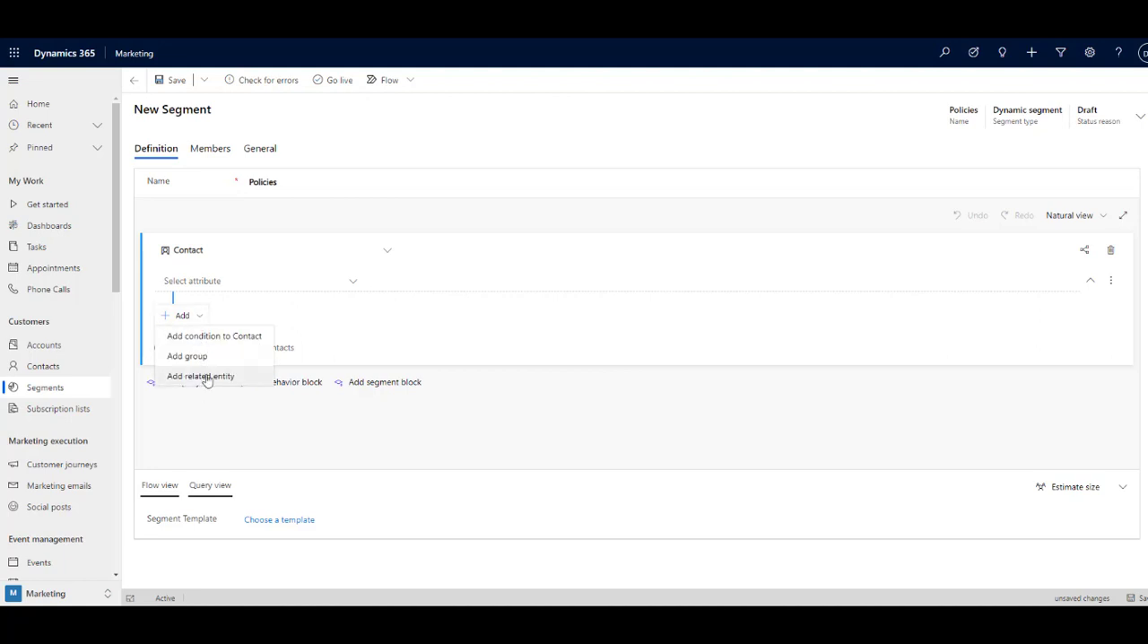
{"action": "left_click", "coordinate": [206, 377]}
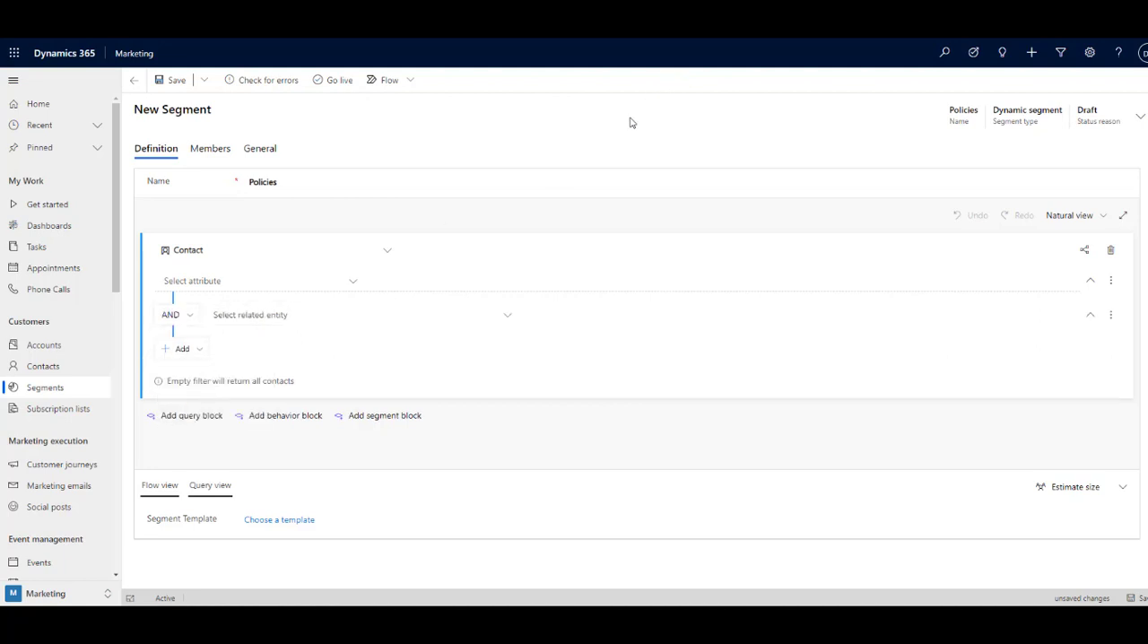
{"action": "left_click", "coordinate": [512, 319]}
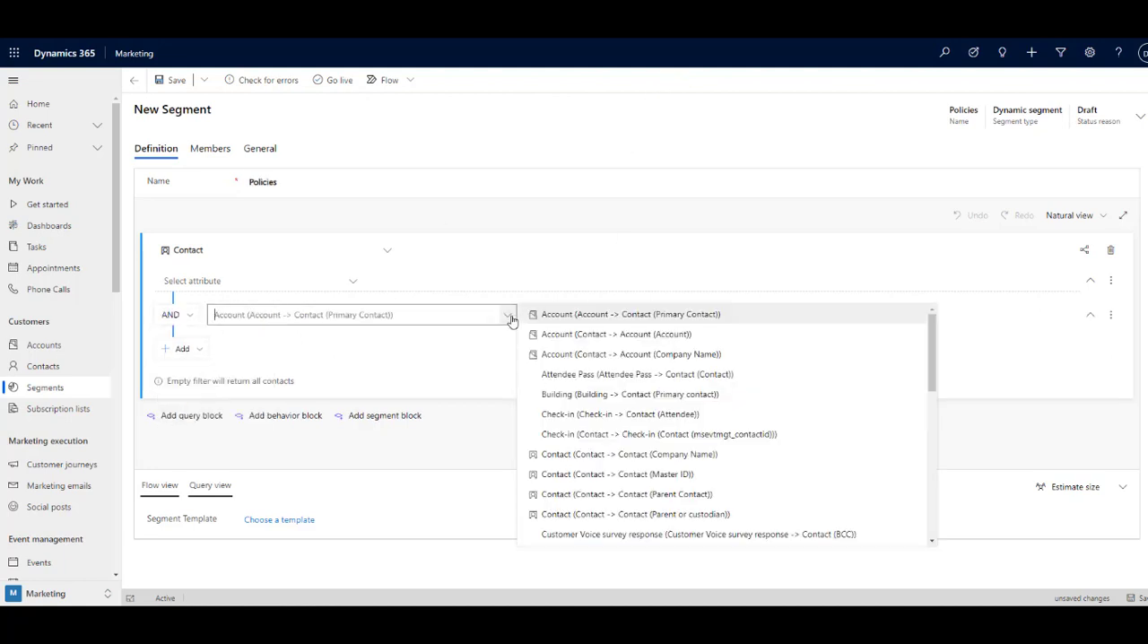
{"action": "left_click_drag", "start_coordinate": [932, 380], "coordinate": [935, 521]}
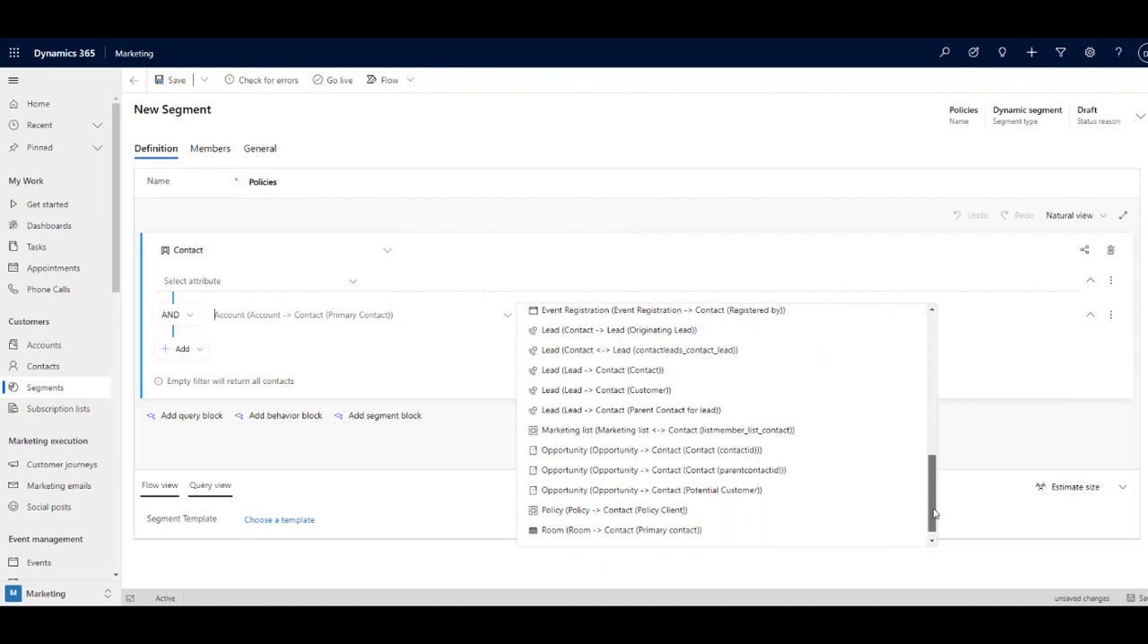
{"action": "left_click", "coordinate": [667, 518]}
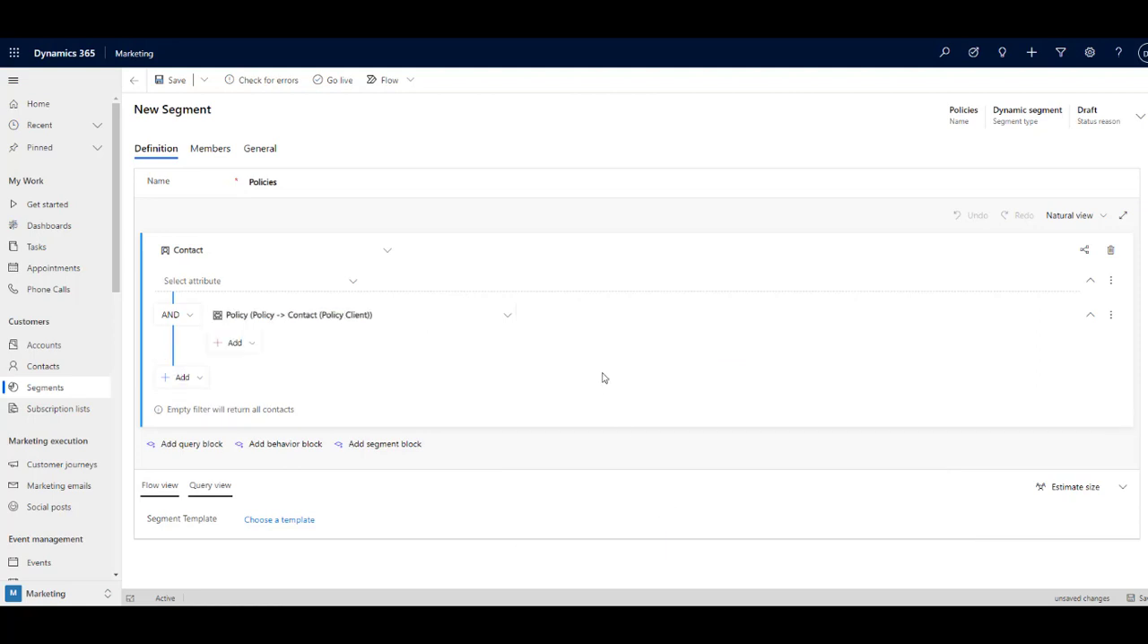
- Add a condition to the related Policy entity requiring that Policy Type Is Whole Life
{"action": "left_click", "coordinate": [255, 347]}
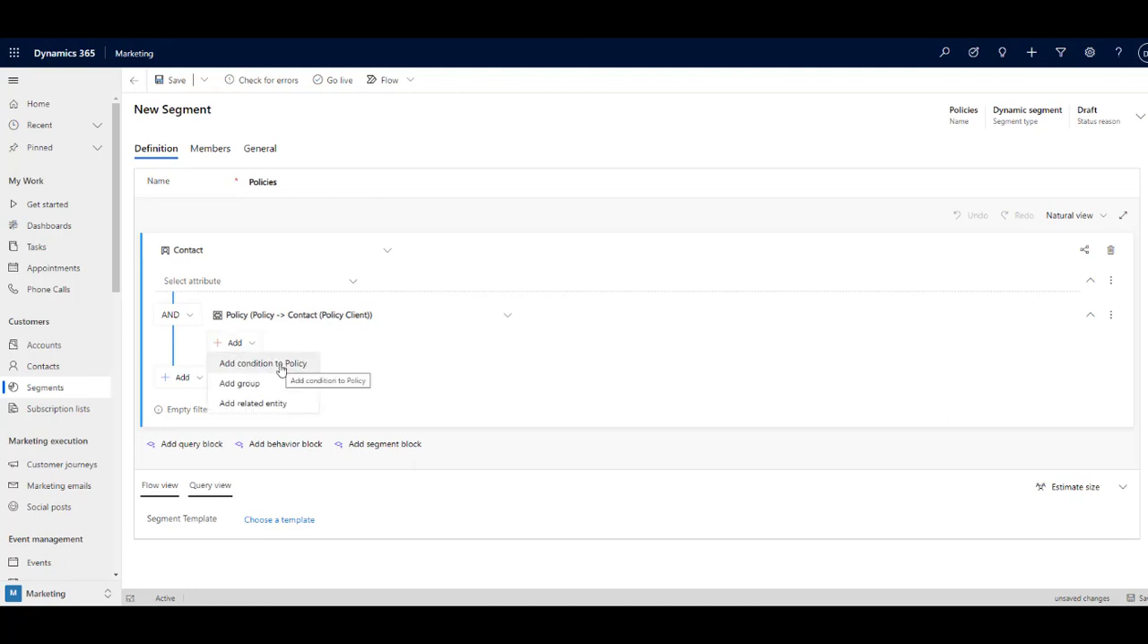
{"action": "left_click", "coordinate": [281, 366]}
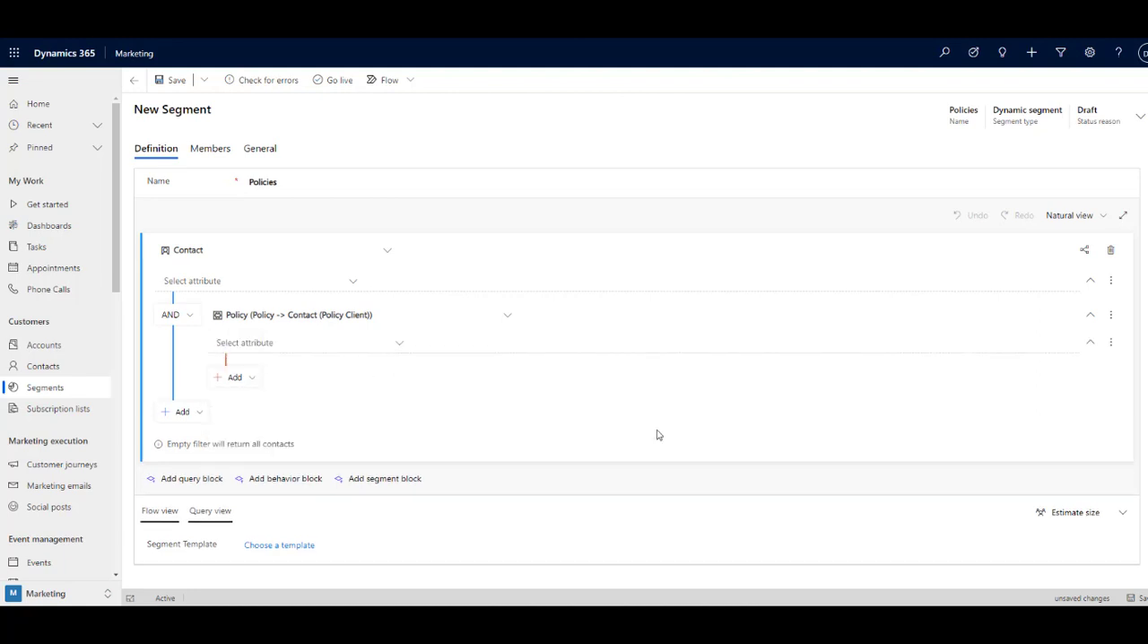
{"action": "left_click", "coordinate": [401, 344]}
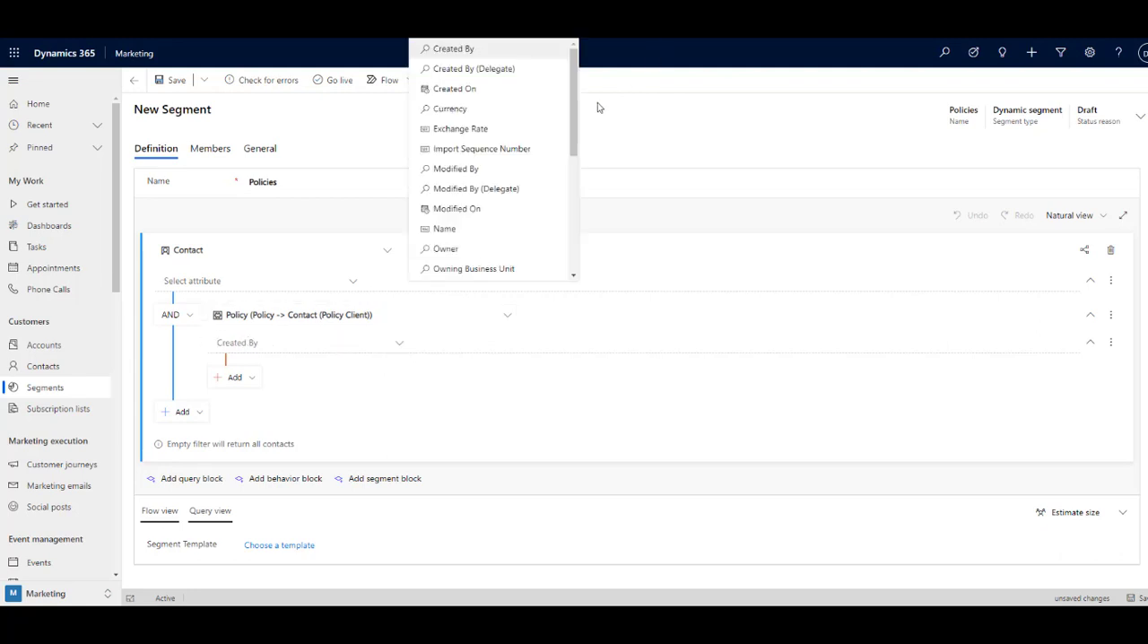
{"action": "left_click_drag", "start_coordinate": [575, 123], "coordinate": [577, 184]}
{"action": "left_click", "coordinate": [487, 215]}
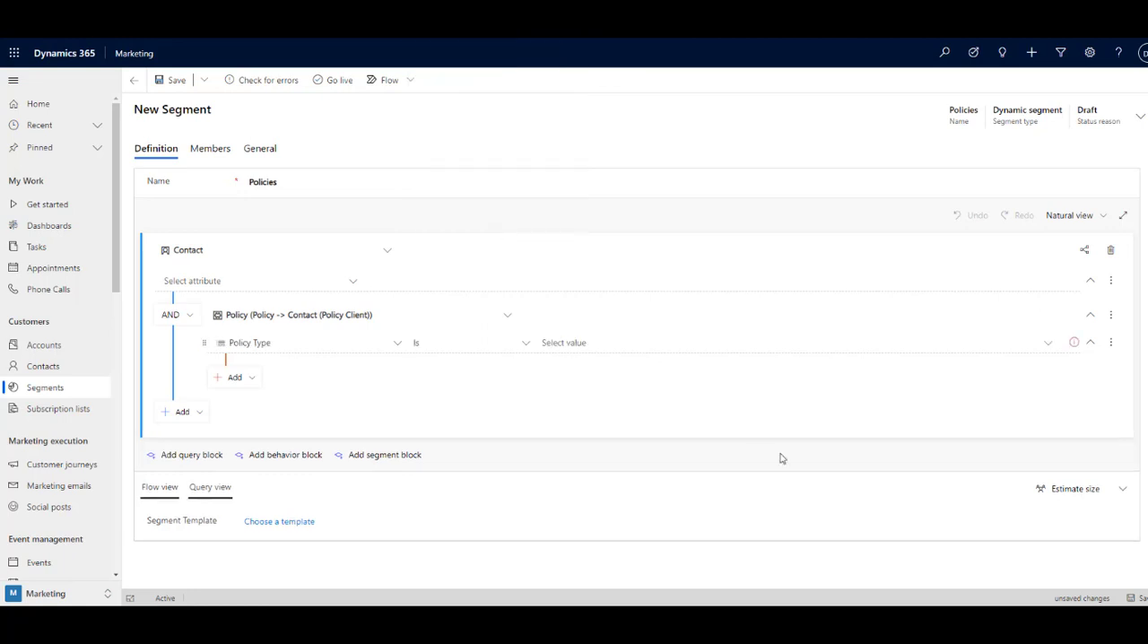
{"action": "left_click", "coordinate": [664, 350]}
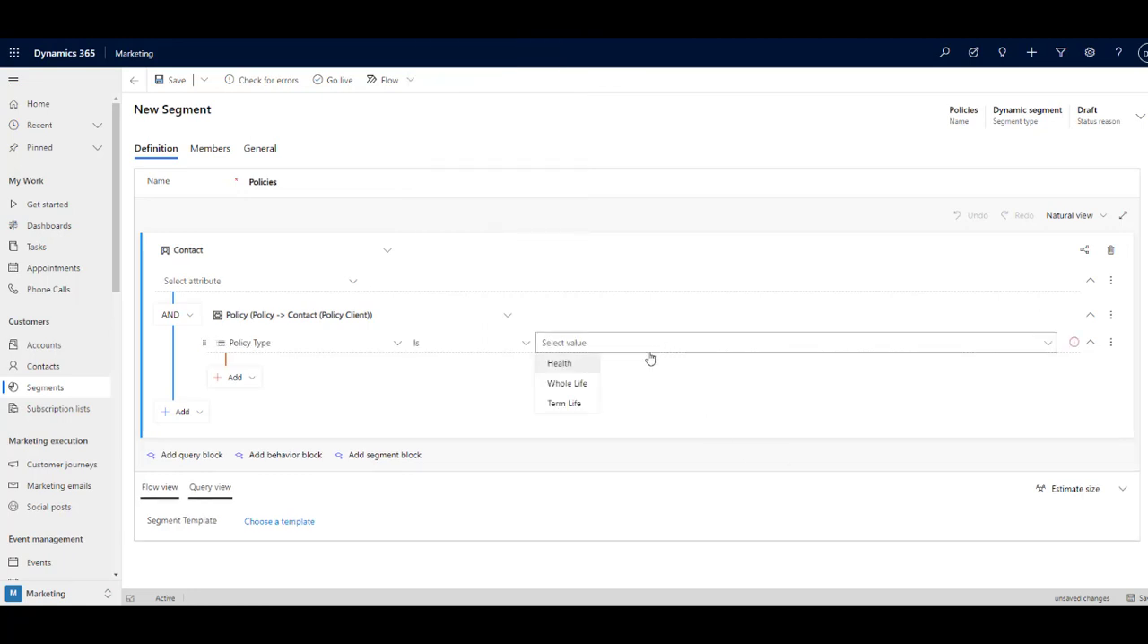
{"action": "left_click", "coordinate": [569, 384]}
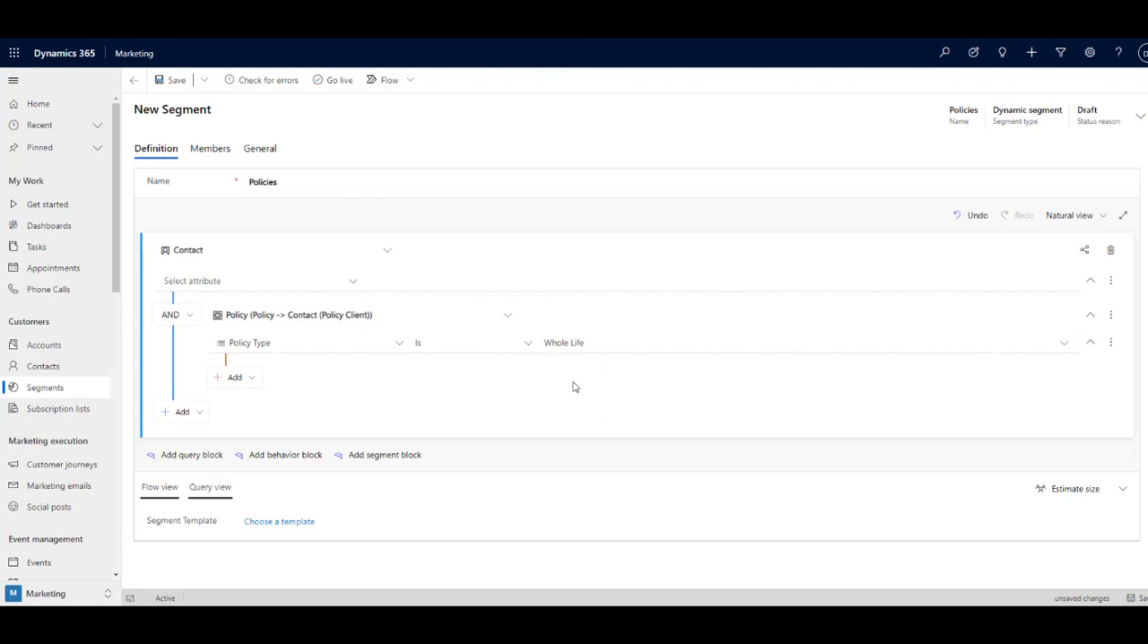
- Add a second AND condition to the Policy entity requiring Policy Value Is more than or equal to 500,000
{"action": "left_click", "coordinate": [254, 383]}
{"action": "left_click", "coordinate": [267, 398]}
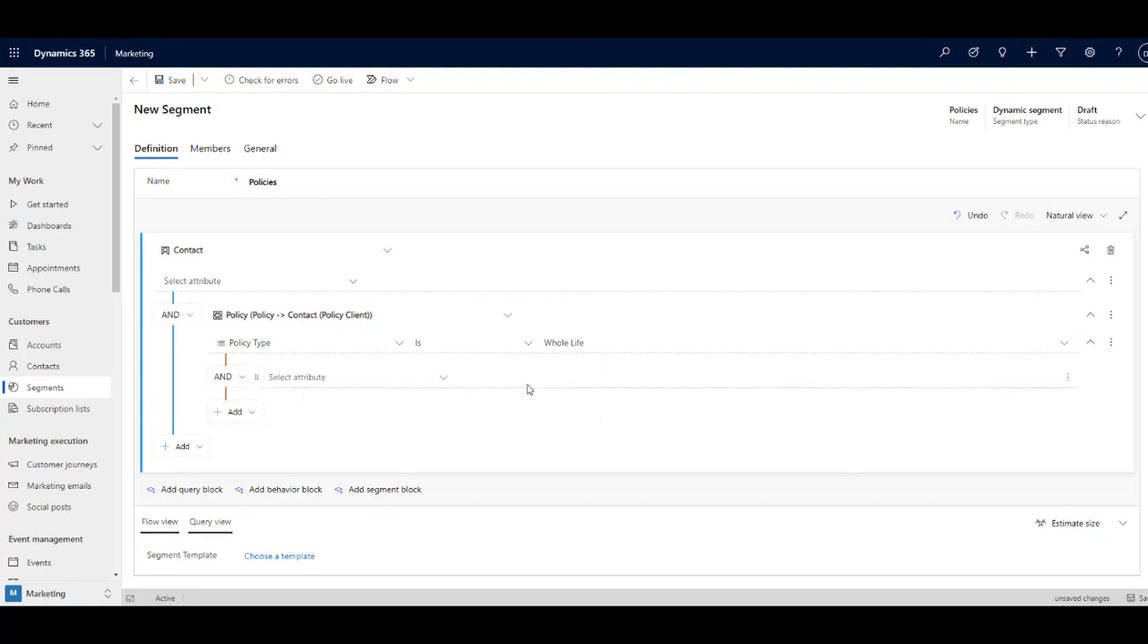
{"action": "left_click", "coordinate": [452, 377]}
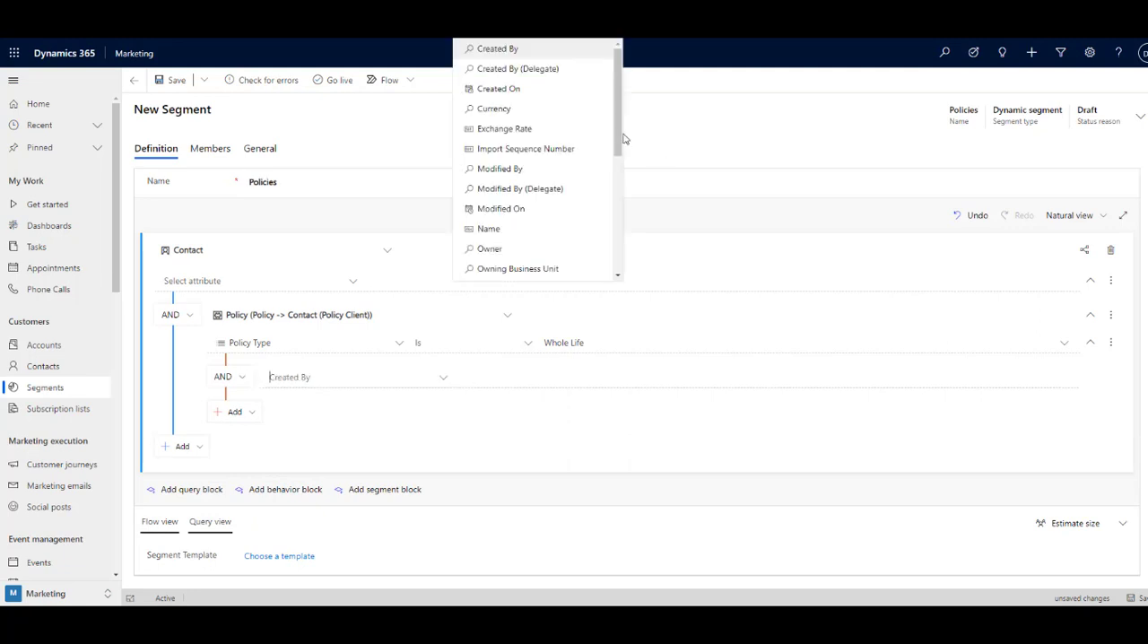
{"action": "left_click_drag", "start_coordinate": [620, 139], "coordinate": [610, 231]}
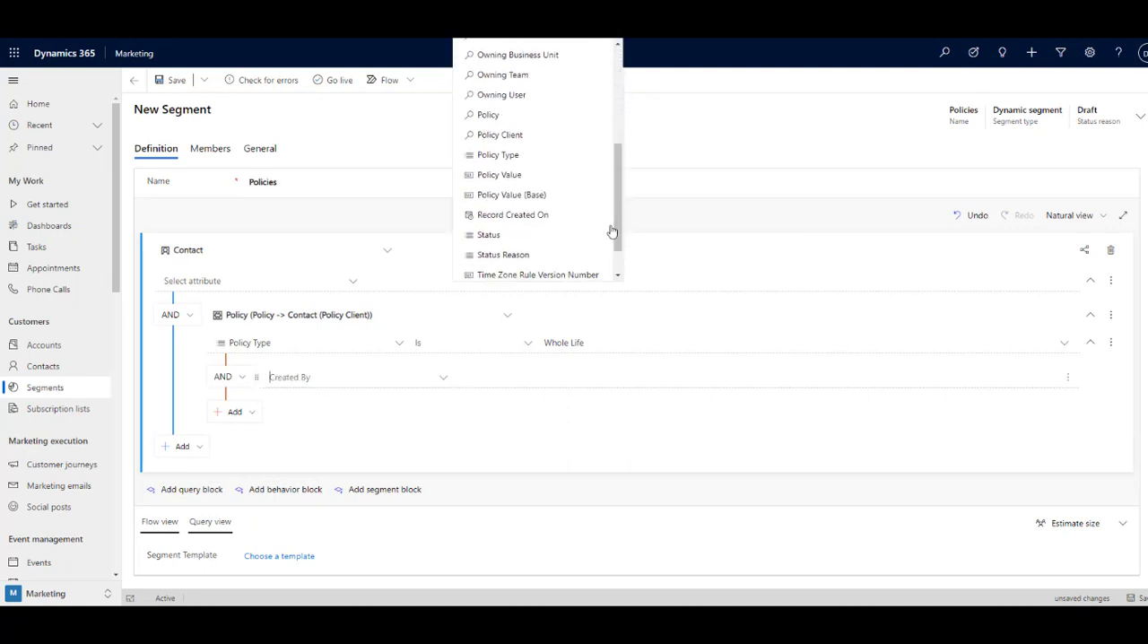
{"action": "left_click", "coordinate": [546, 184]}
{"action": "left_click", "coordinate": [588, 377]}
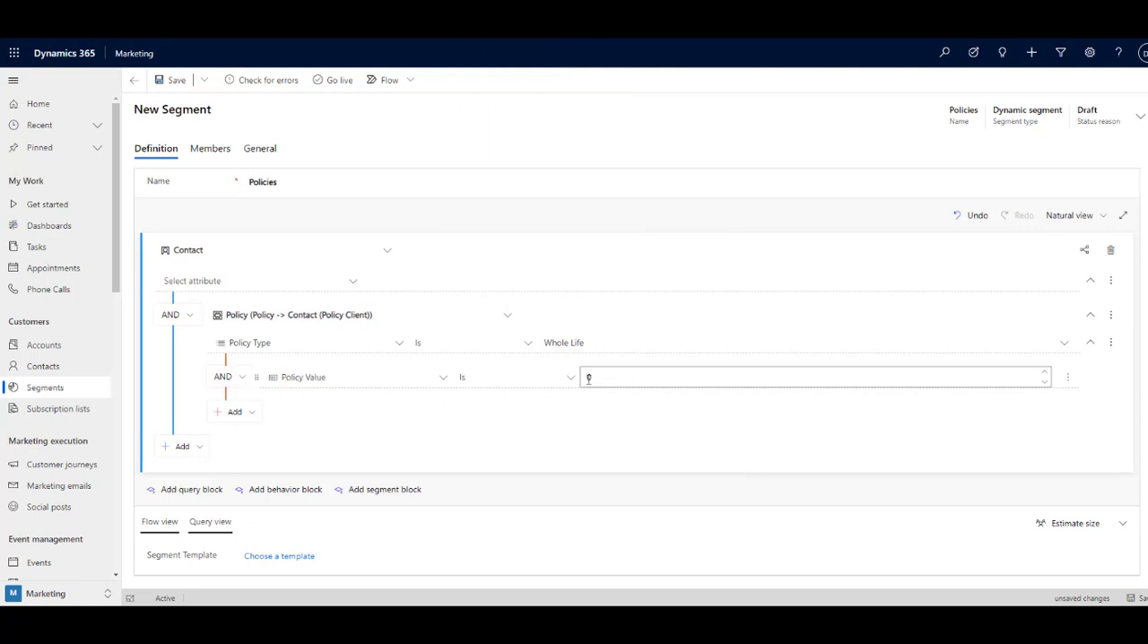
{"action": "left_click", "coordinate": [572, 380]}
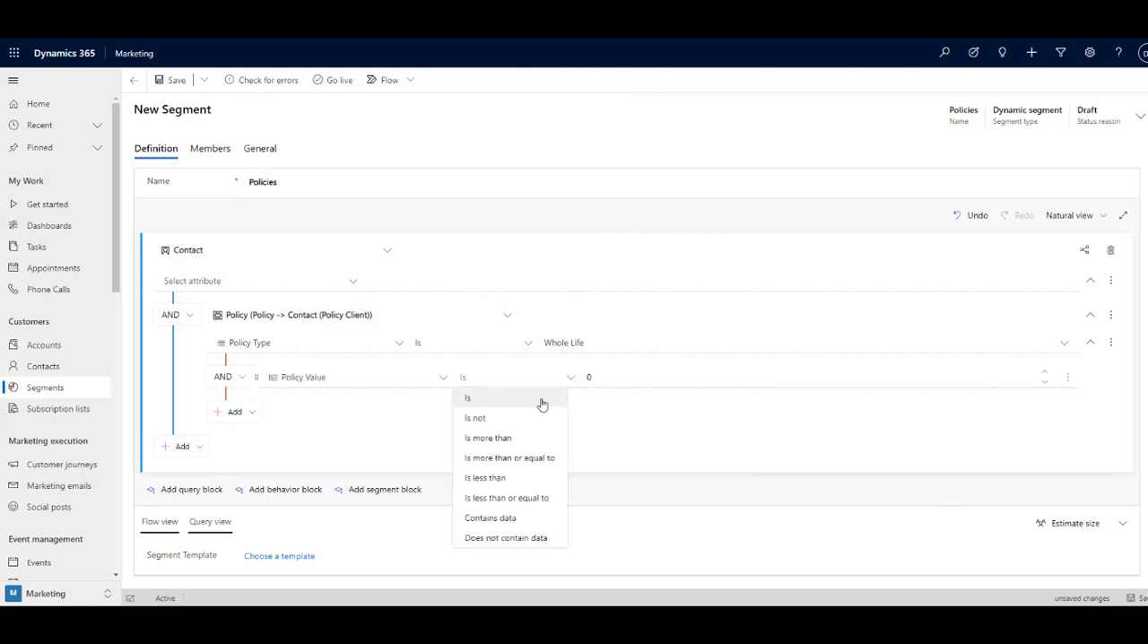
{"action": "left_click", "coordinate": [527, 461]}
{"action": "double_click", "coordinate": [589, 376]}
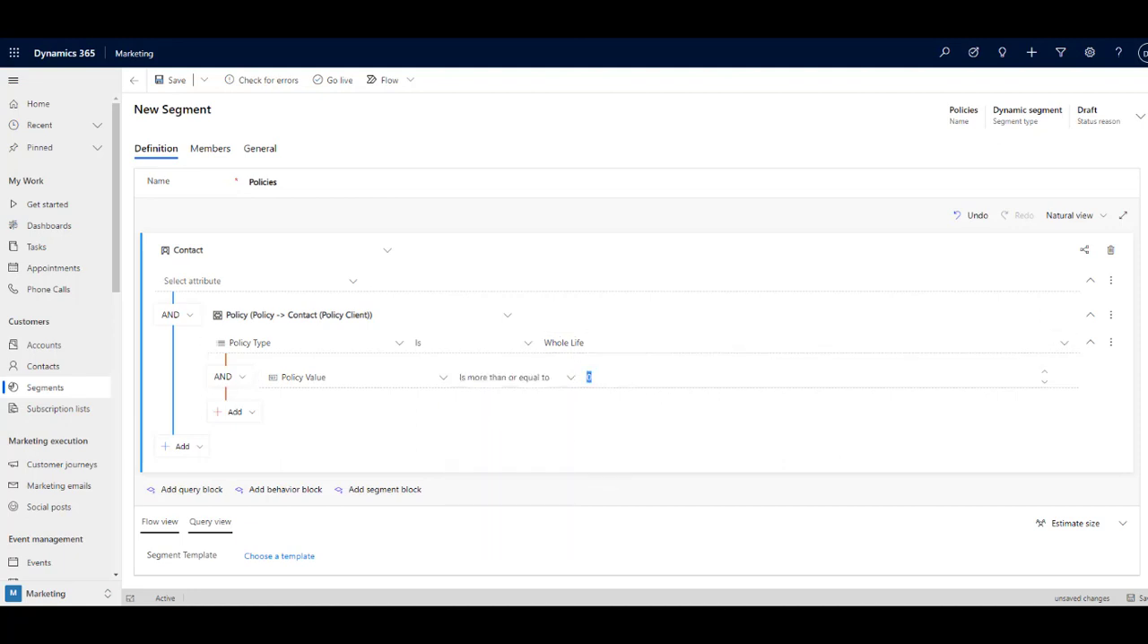
{"action": "type", "text": "500000"}
{"action": "key", "text": "Tab"}
- Save the Policies segment and take it live, and review its member list
{"action": "left_click", "coordinate": [162, 79]}
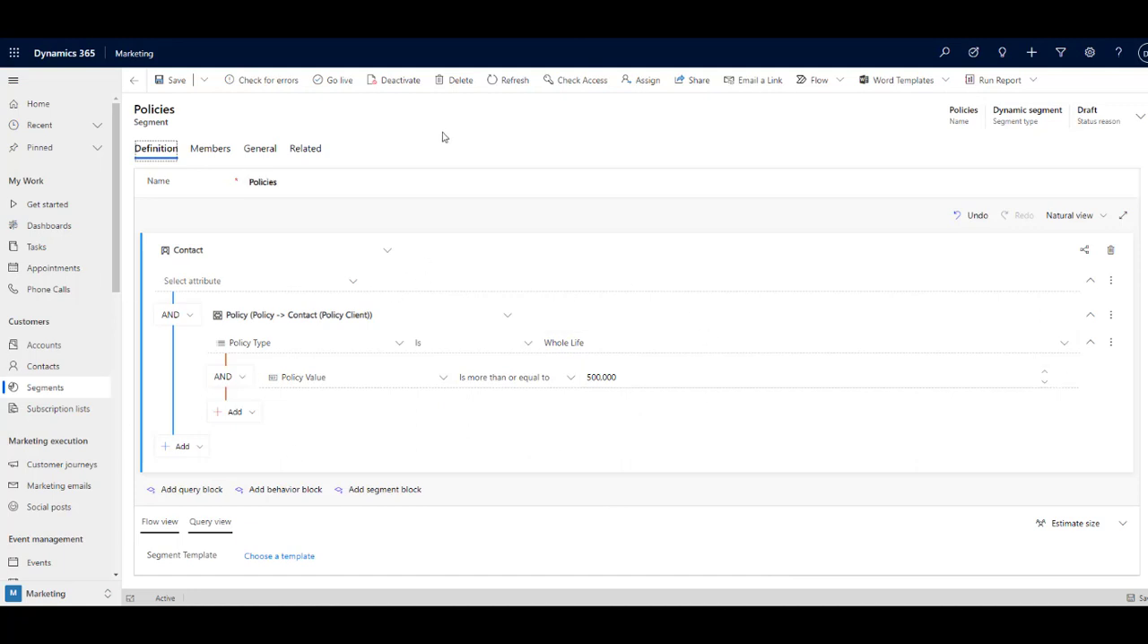
{"action": "left_click", "coordinate": [334, 80]}
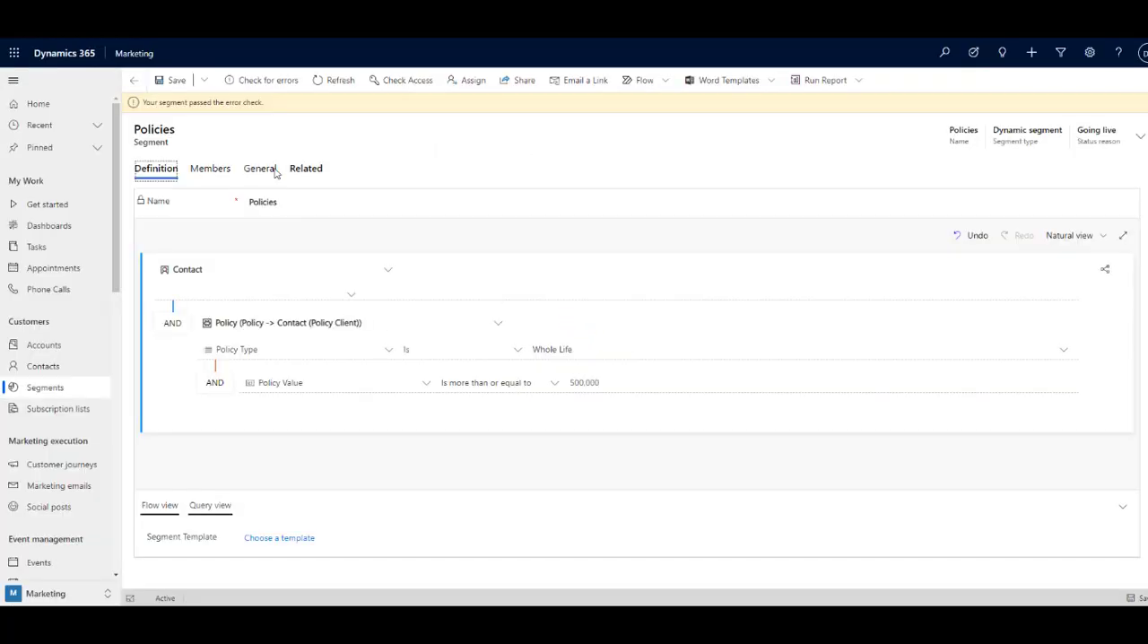
{"action": "left_click", "coordinate": [211, 174]}
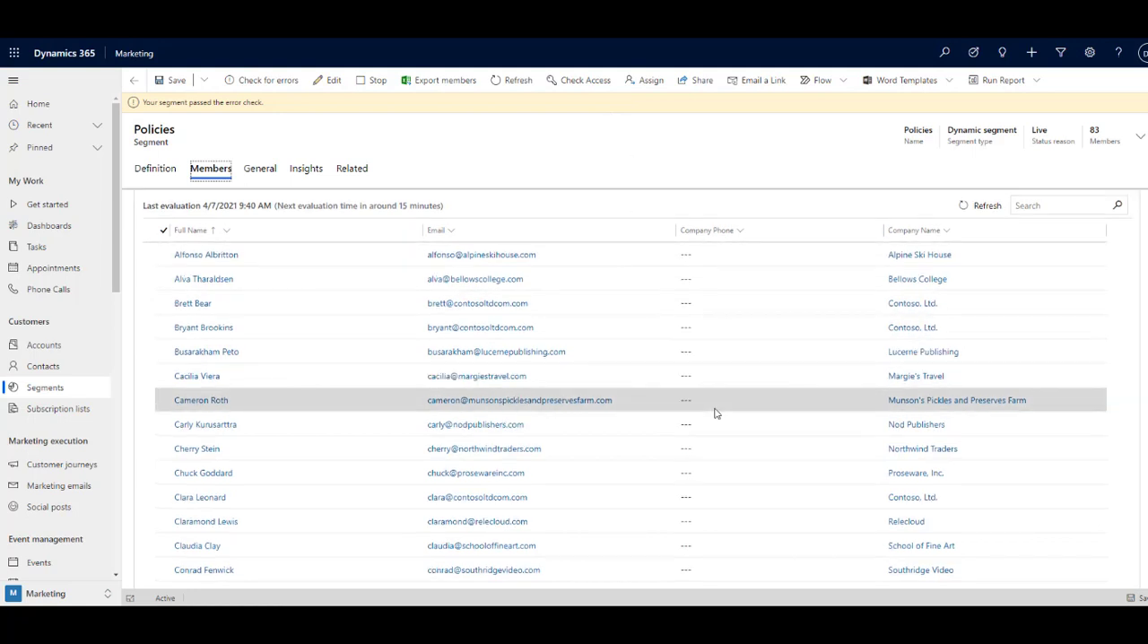
{"action": "scroll", "coordinate": [716, 414], "scroll_direction": "down", "scroll_amount": 3}
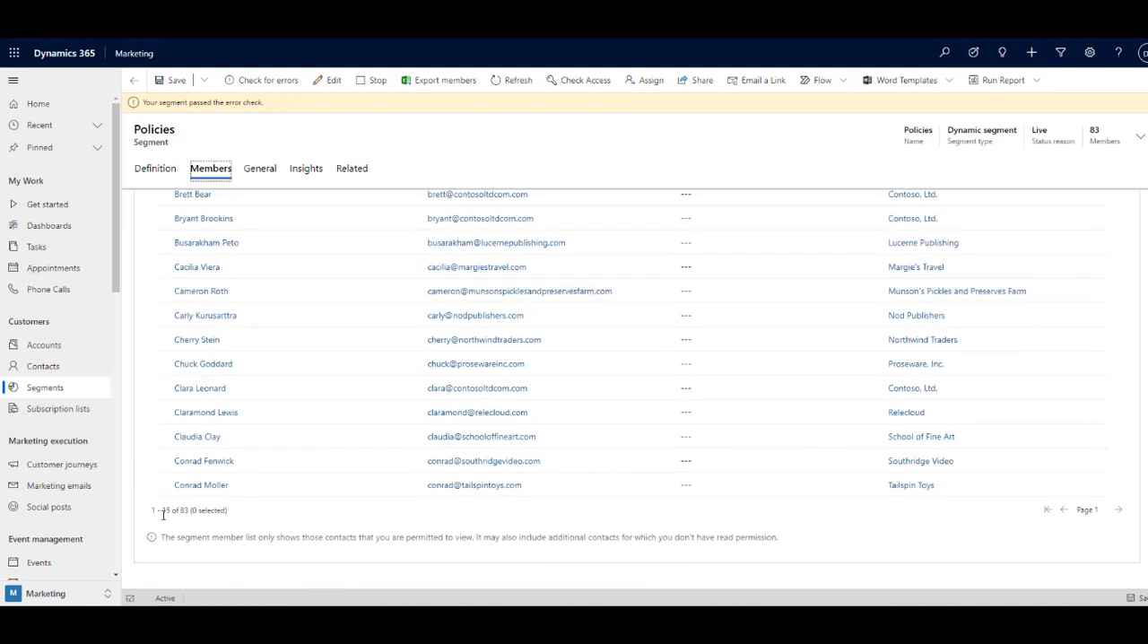